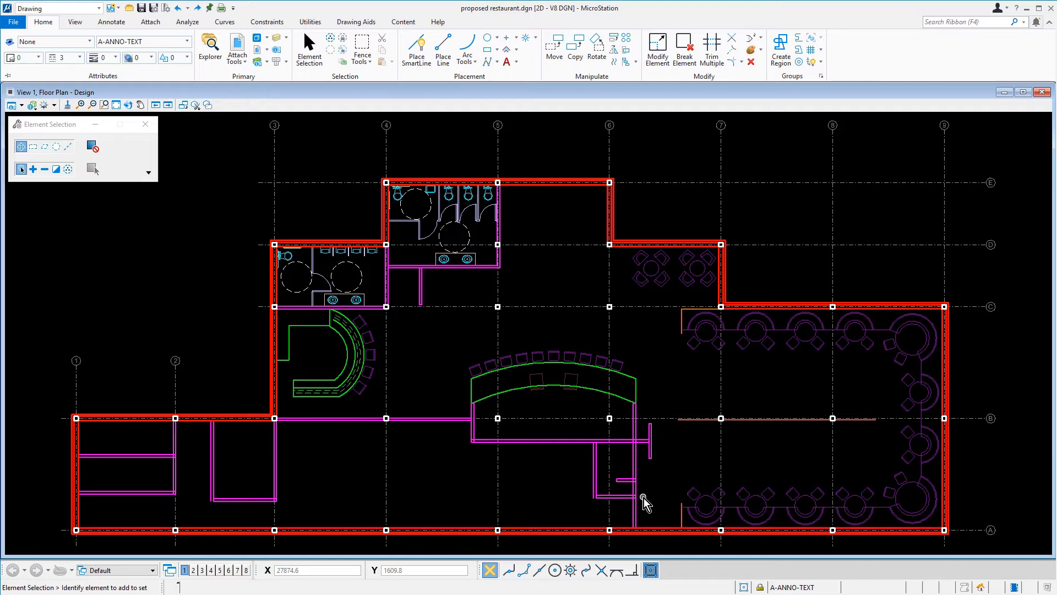
# - Zoom in on the janitor's closet walls beside the server station
pyautogui.scroll(2, 645, 502)
pyautogui.scroll(5, 645, 501)
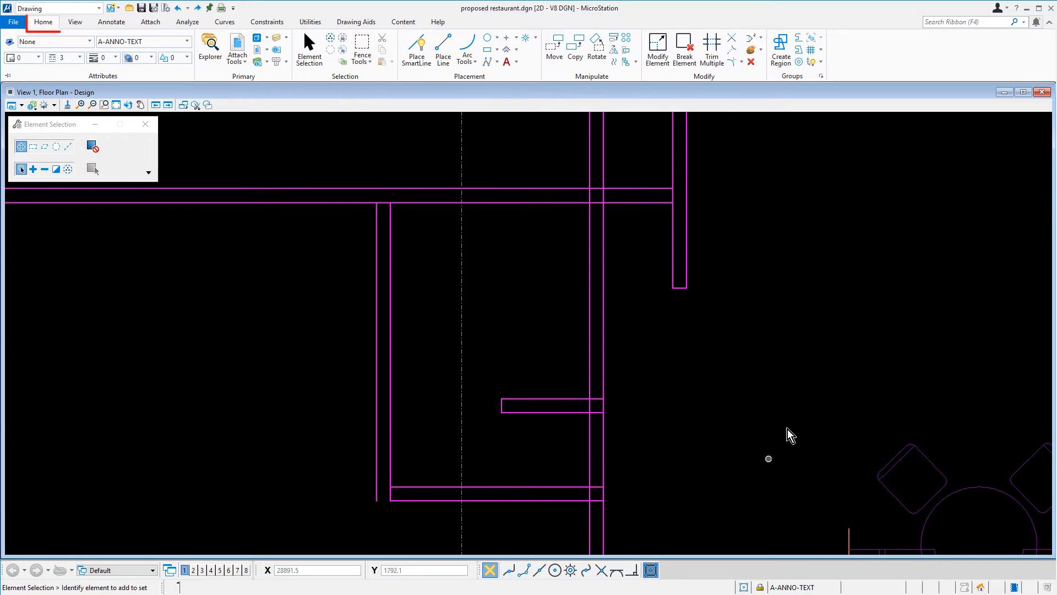
# - Start the Stretch tool with Stretch Cells kept enabled
pyautogui.click(627, 52)
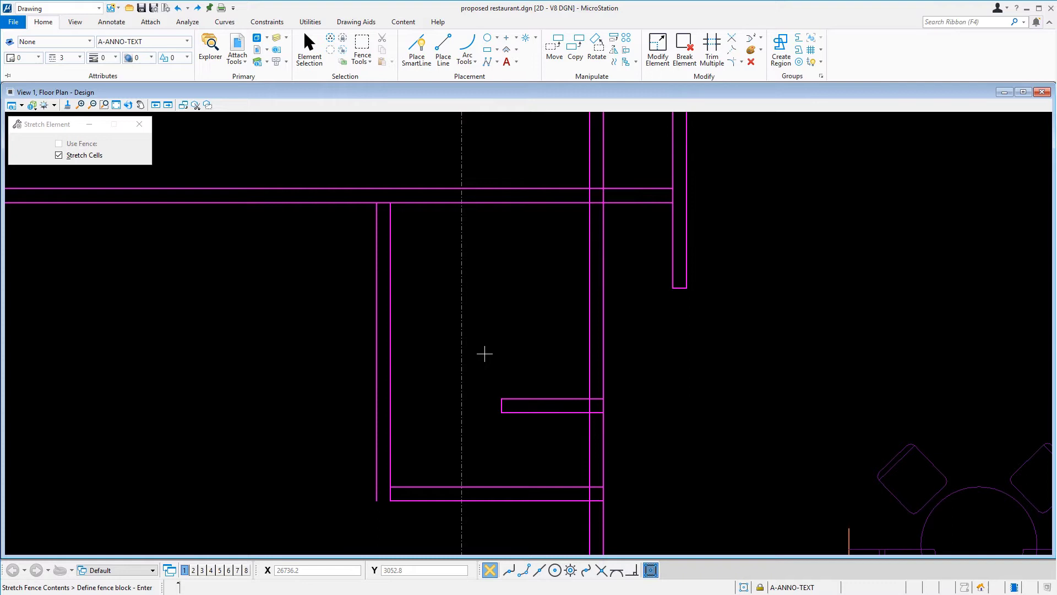
# - Place a fence block around the closet walls' lower corner and partition end
pyautogui.click(485, 353)
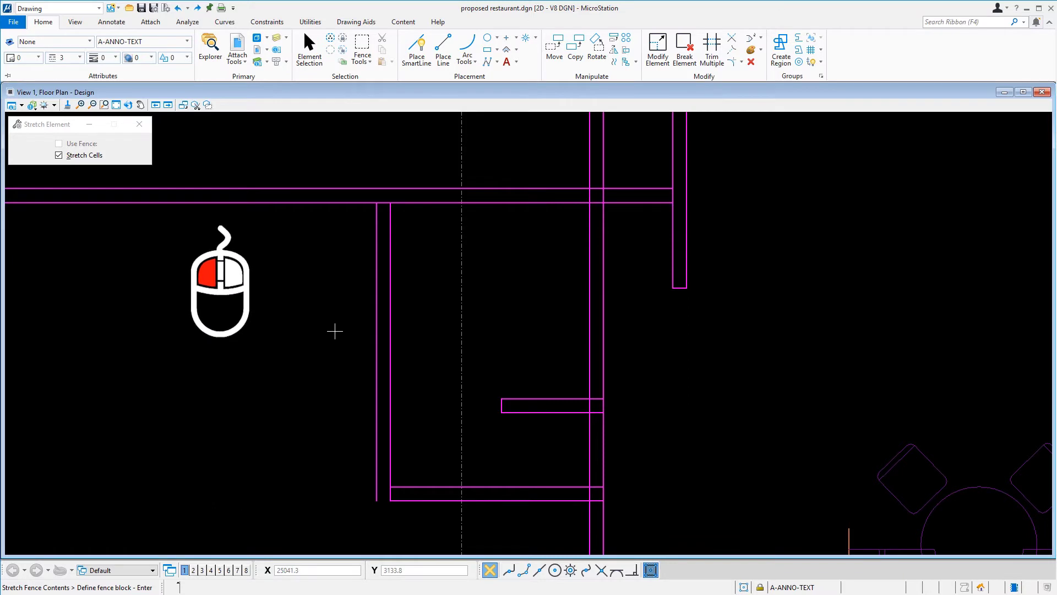
pyautogui.click(334, 331)
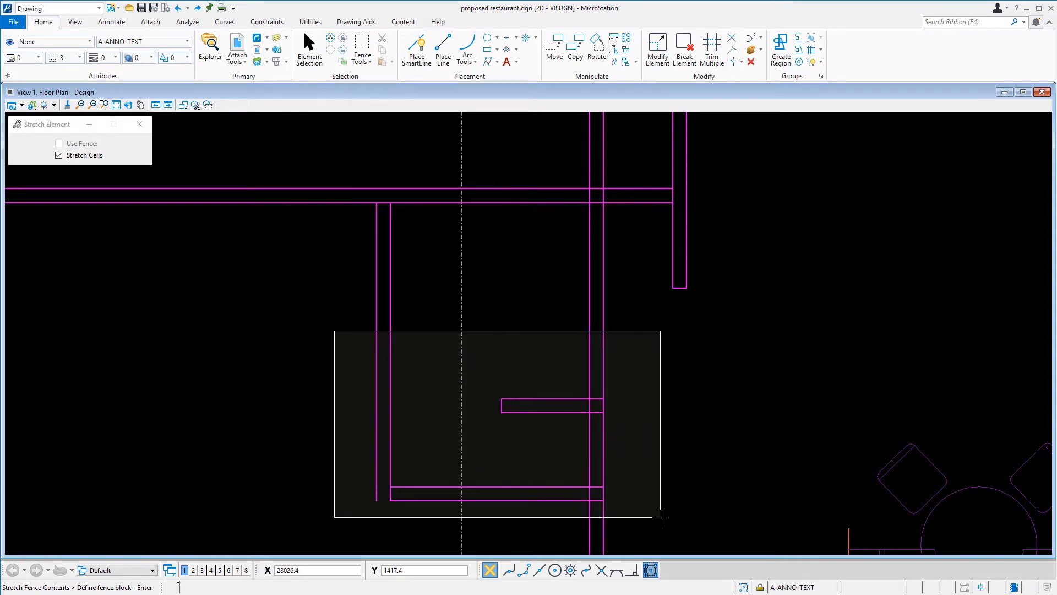
pyautogui.click(660, 517)
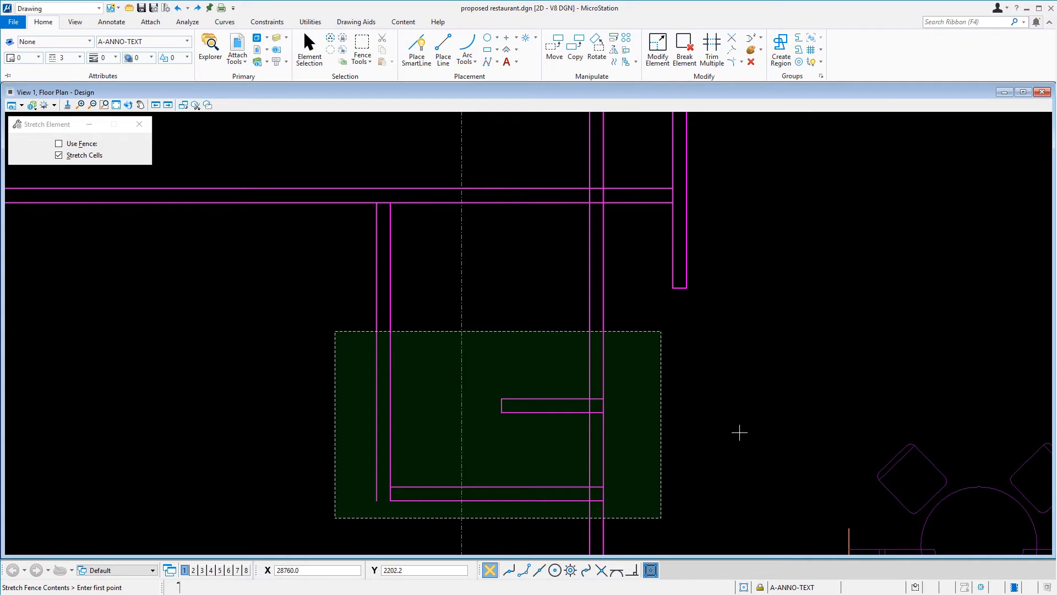
# - Stretch the fenced closet wall ends upward by 430, then reset to clear the fence
pyautogui.click(739, 432)
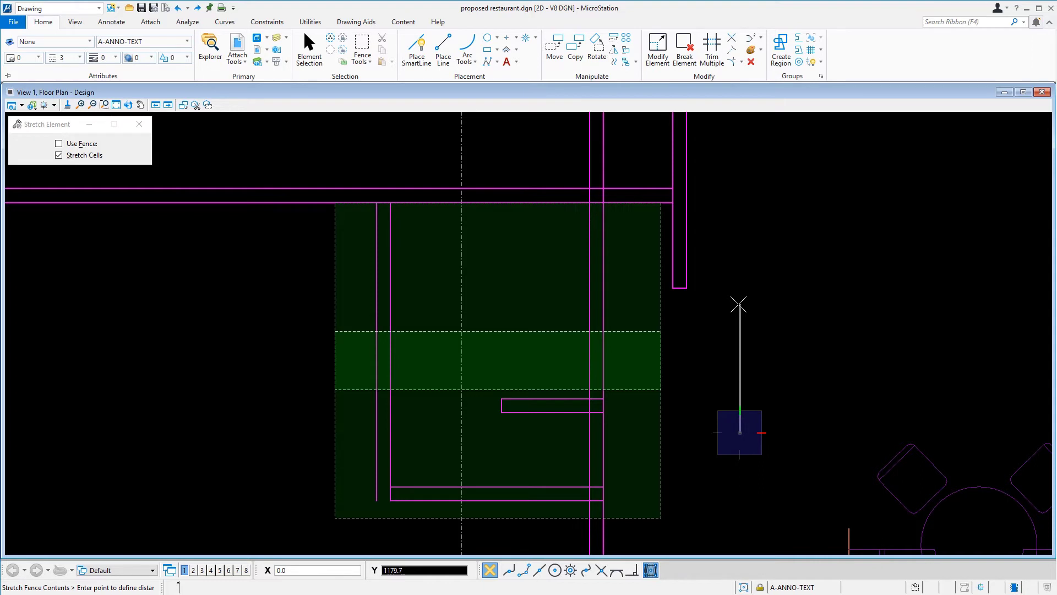
pyautogui.write('430')
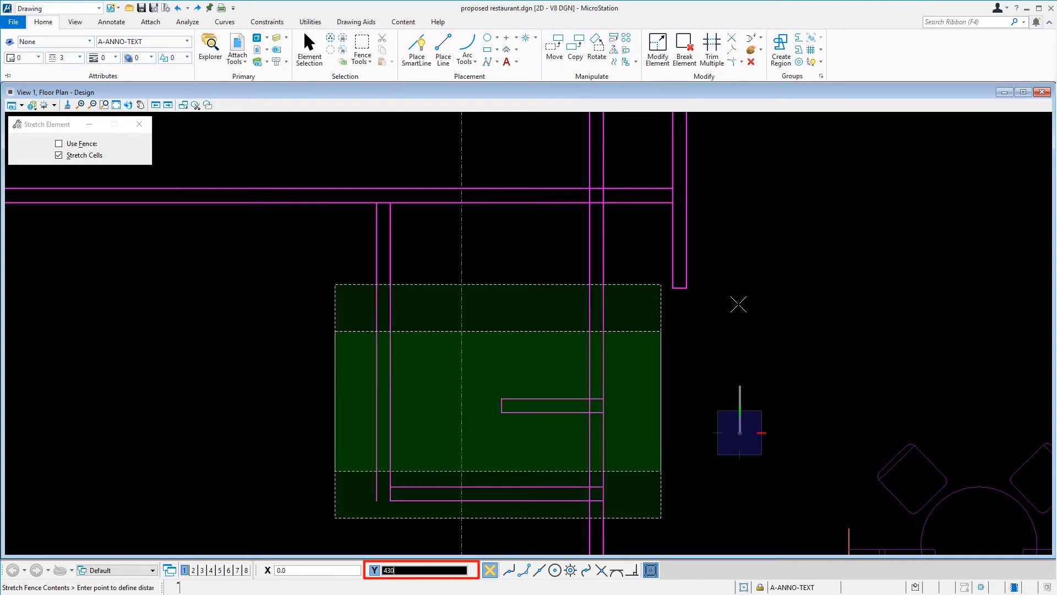
pyautogui.click(738, 304)
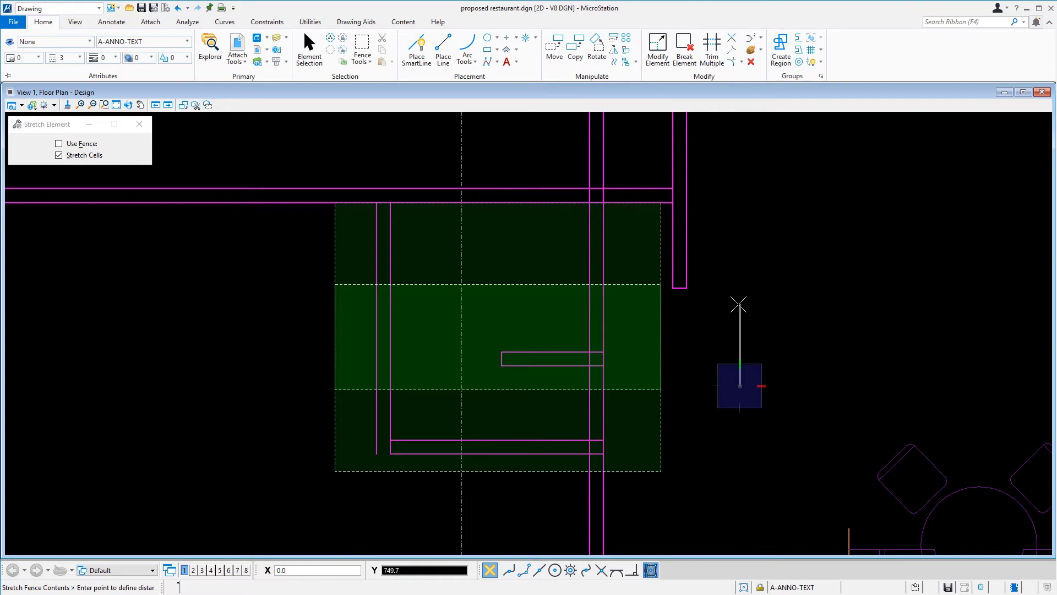
pyautogui.rightClick(738, 304)
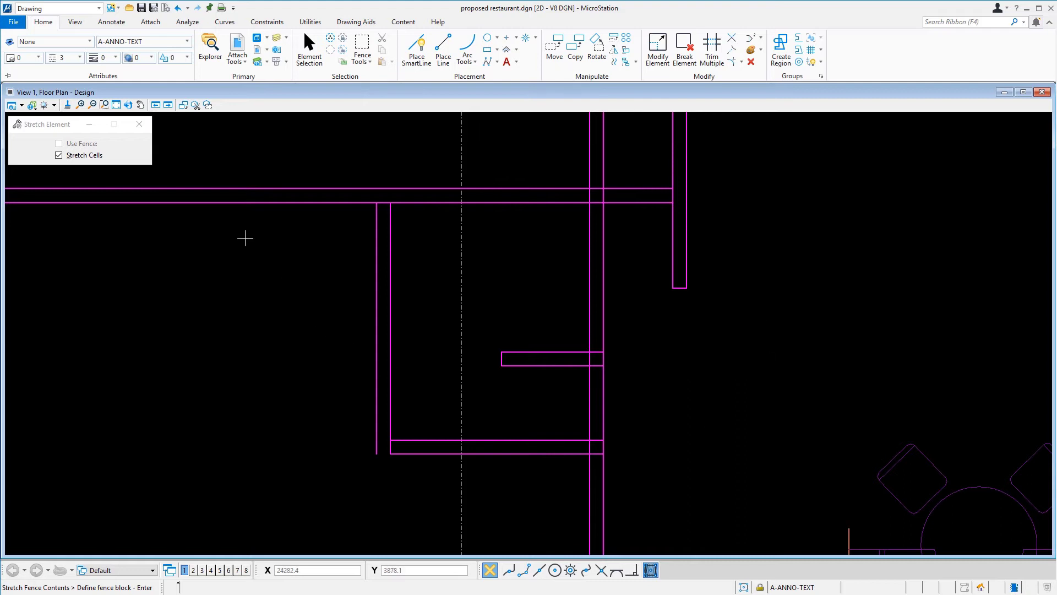
# - Measure the closet wall from its bottom corner to top corner, reading 2183.0mm
pyautogui.click(186, 25)
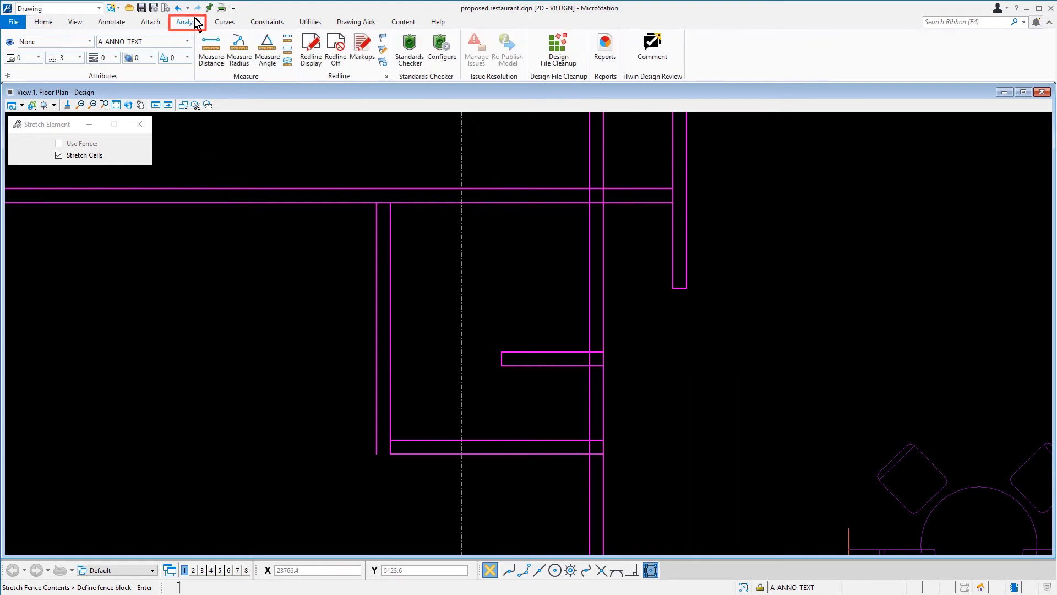
pyautogui.click(213, 55)
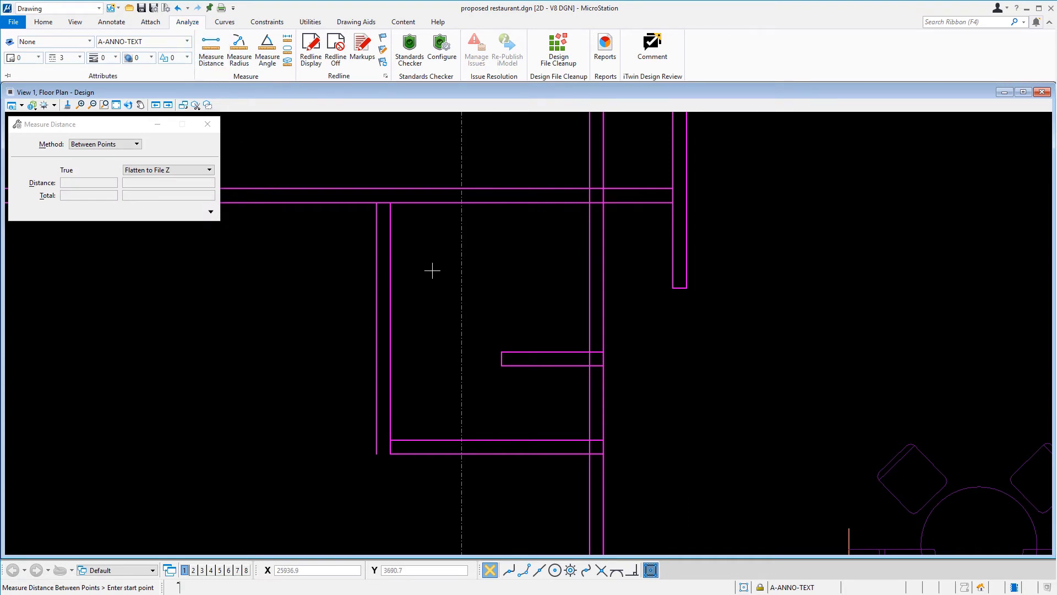
pyautogui.click(391, 438)
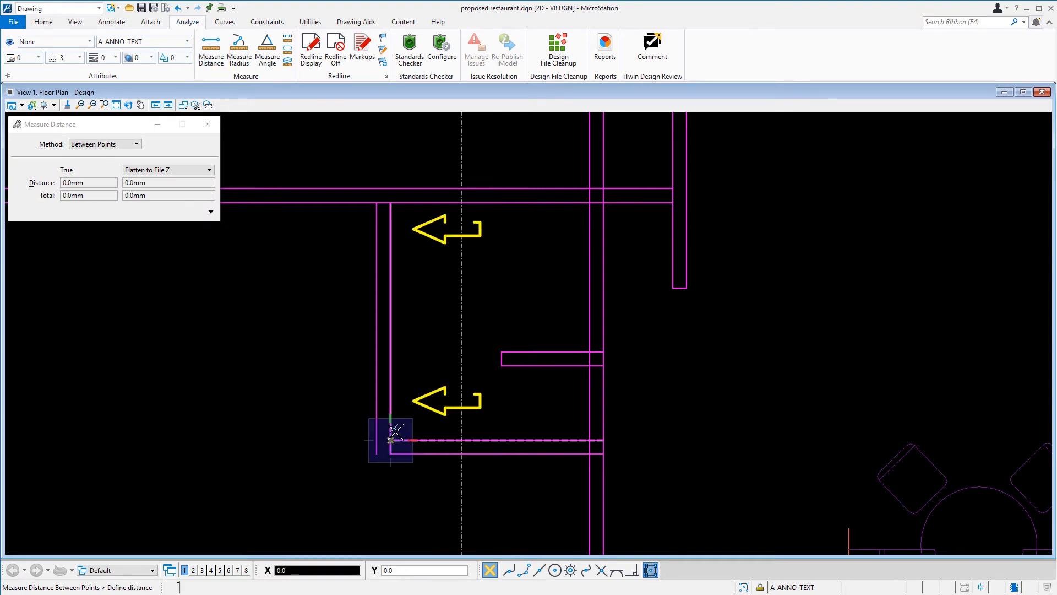
pyautogui.click(394, 190)
pyautogui.click(394, 191)
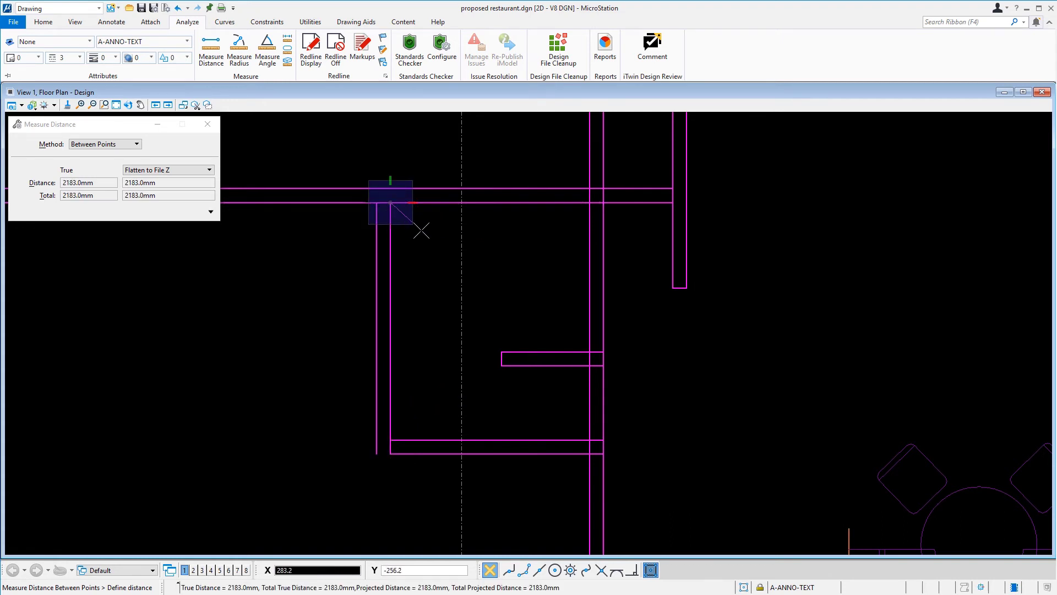
pyautogui.rightClick(421, 230)
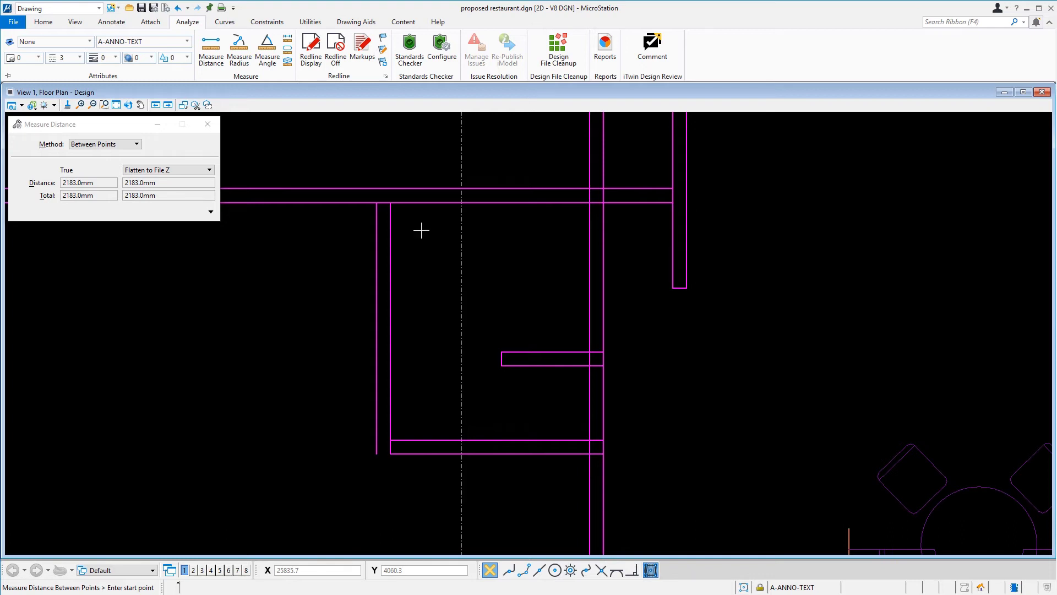
# - Measure the T-wall stub from the wall intersection to its face, reading 635.0mm
pyautogui.moveTo(636, 153)
pyautogui.mouseDown(button='middle')
pyautogui.moveTo(618, 219)
pyautogui.moveTo(581, 259)
pyautogui.mouseUp(button='middle')
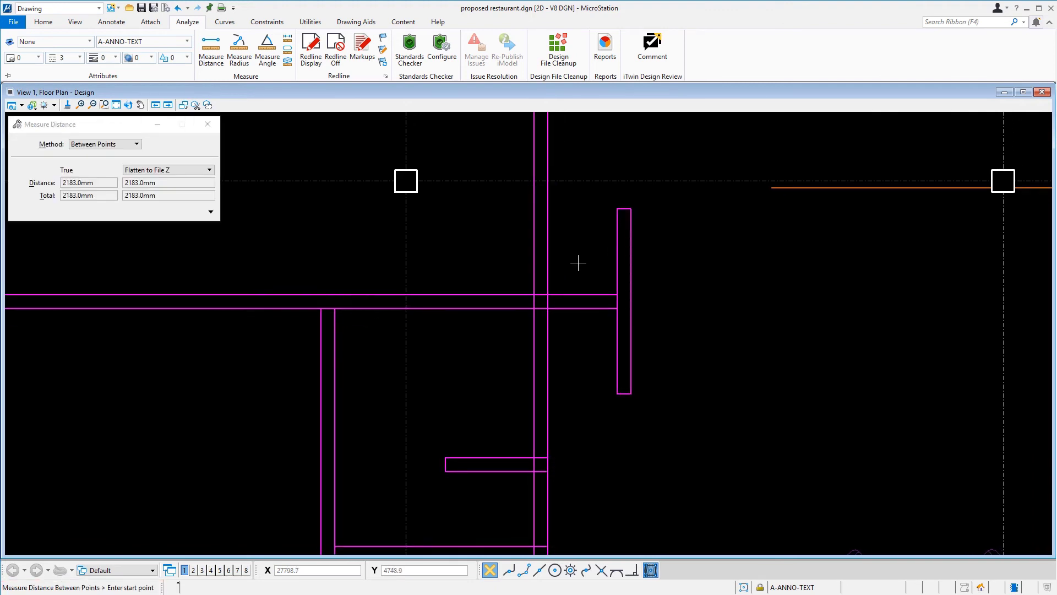
pyautogui.click(548, 295)
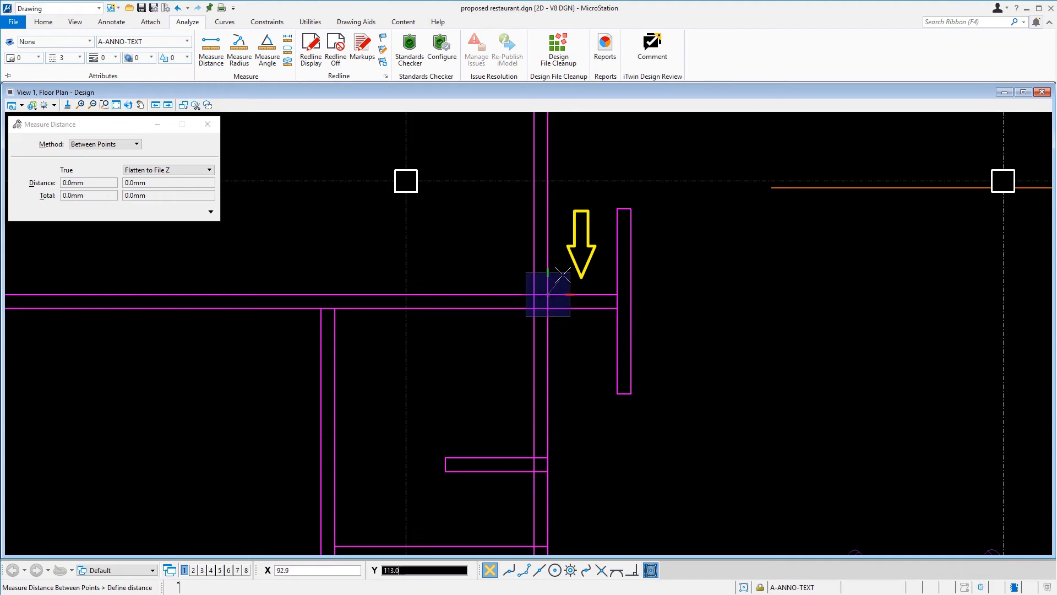
pyautogui.click(617, 294)
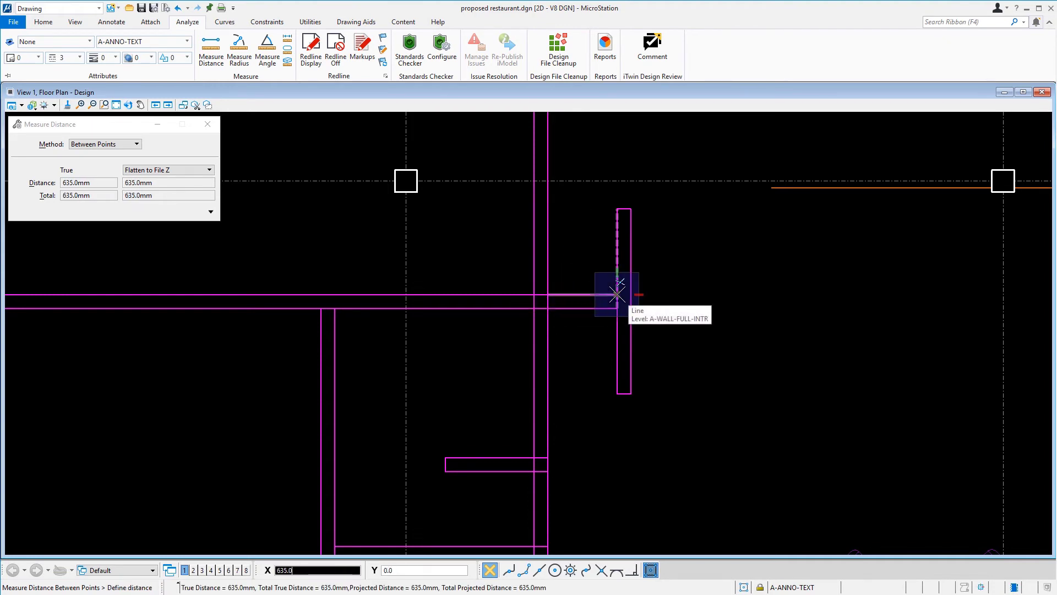
pyautogui.rightClick(589, 253)
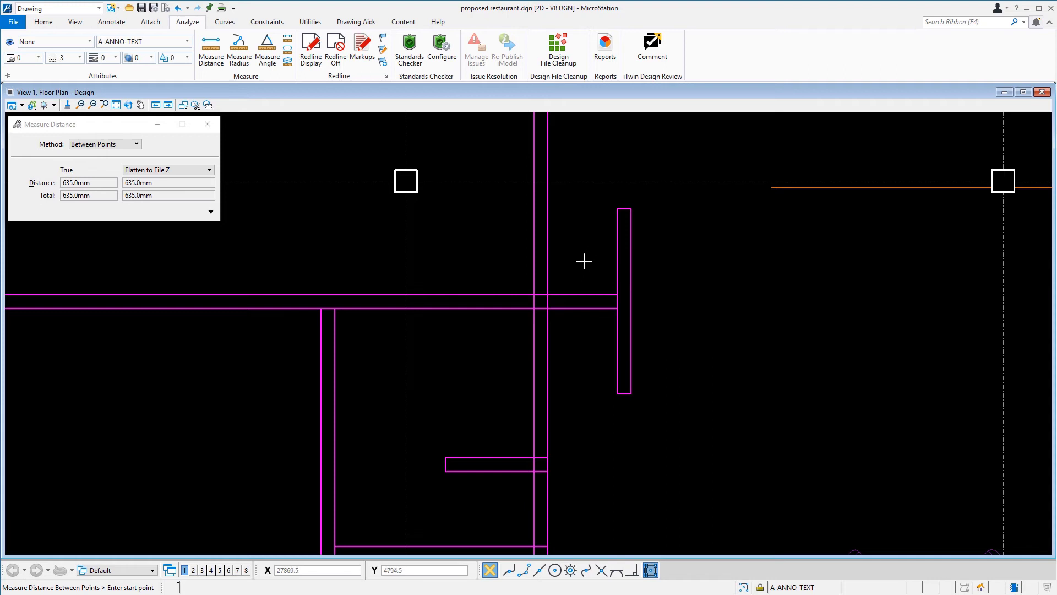
# - Fence the server-station T-wall stub for stretching
pyautogui.click(48, 23)
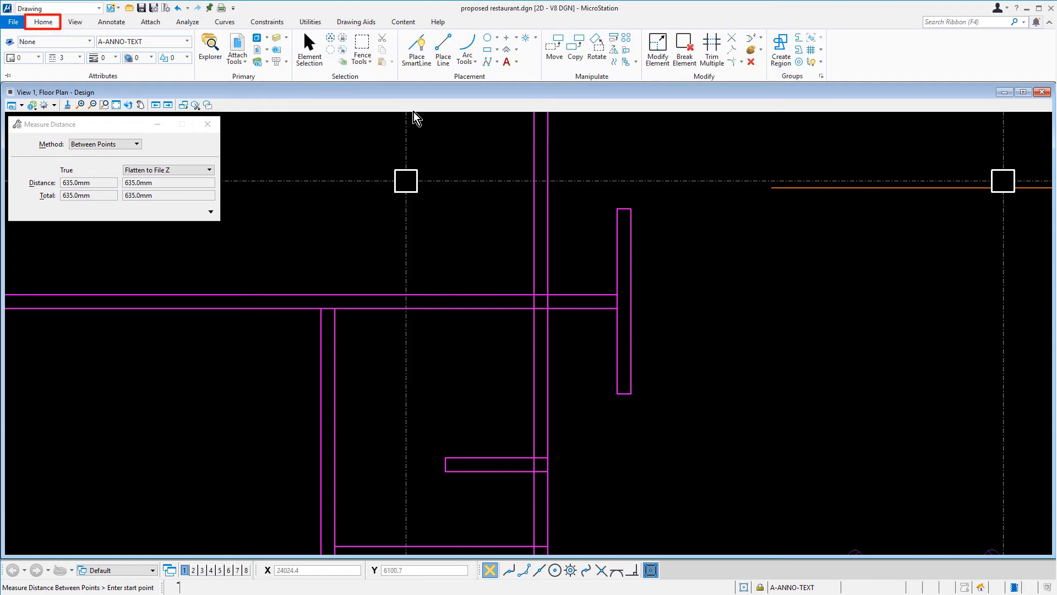
pyautogui.click(627, 53)
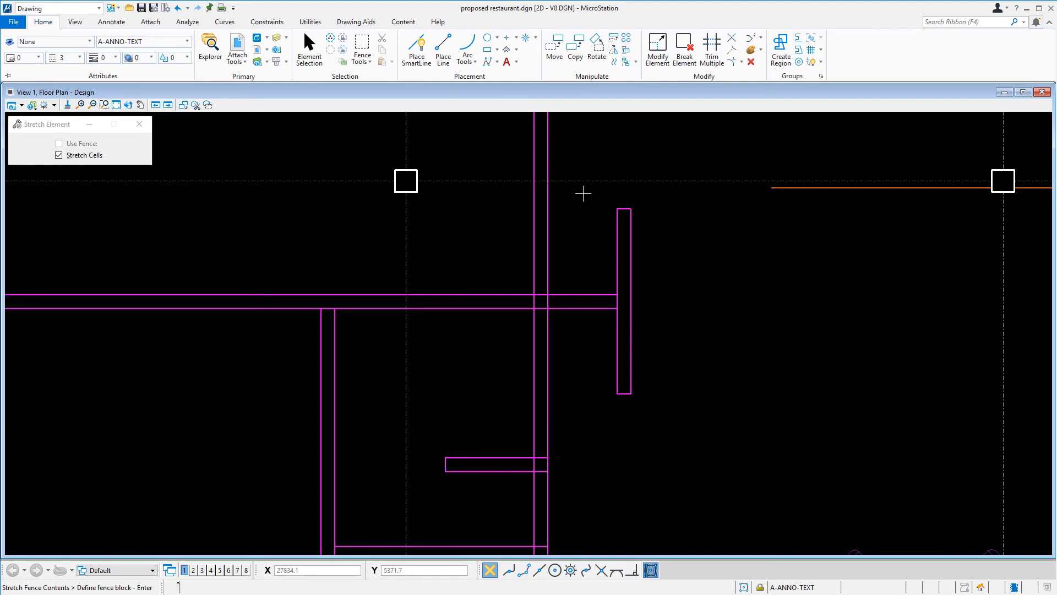
pyautogui.moveTo(583, 193); pyautogui.dragTo(691, 422)
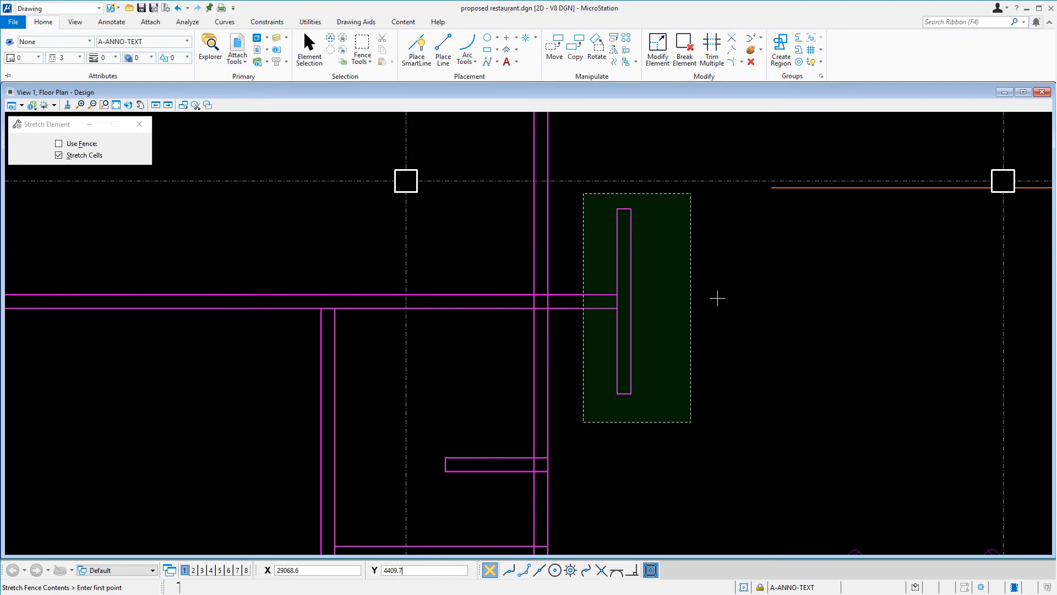
# - Stretch the fenced T-wall stub 127 to the right and clear the fence
pyautogui.click(718, 298)
pyautogui.click(718, 297)
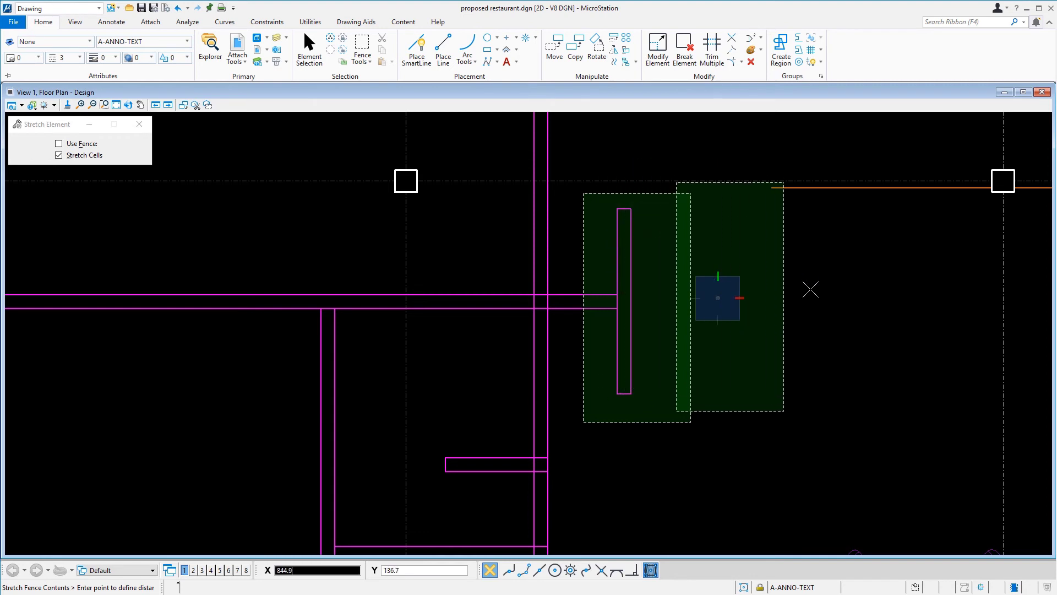
pyautogui.write('127')
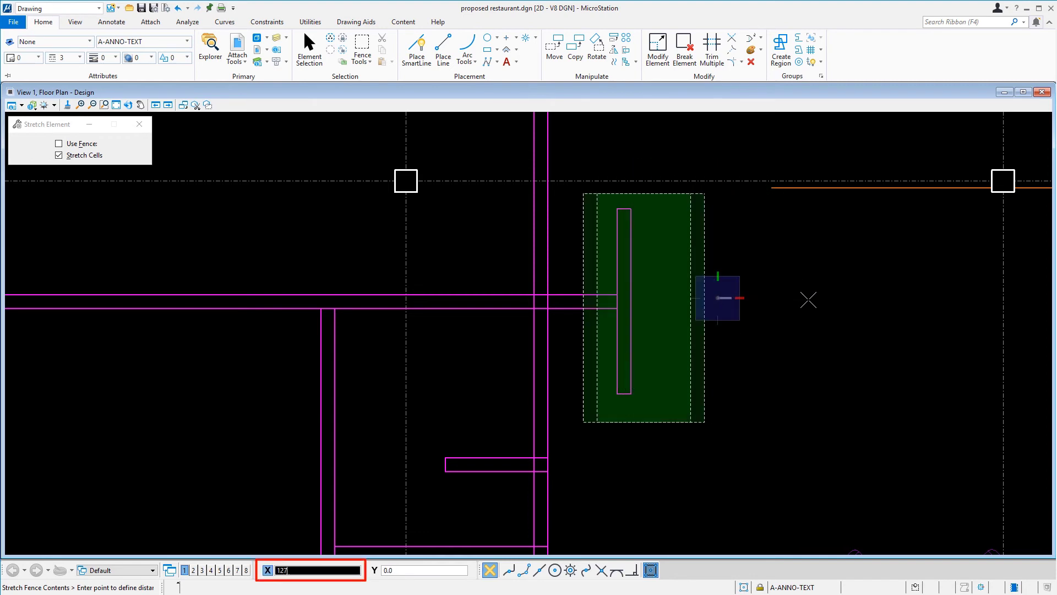
pyautogui.click(808, 299)
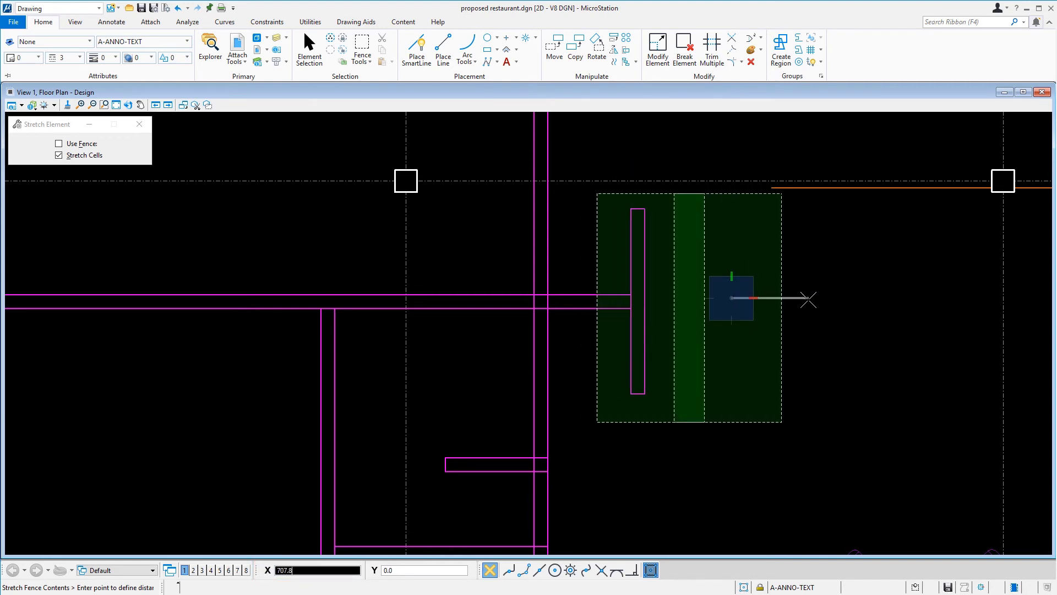
pyautogui.rightClick(808, 299)
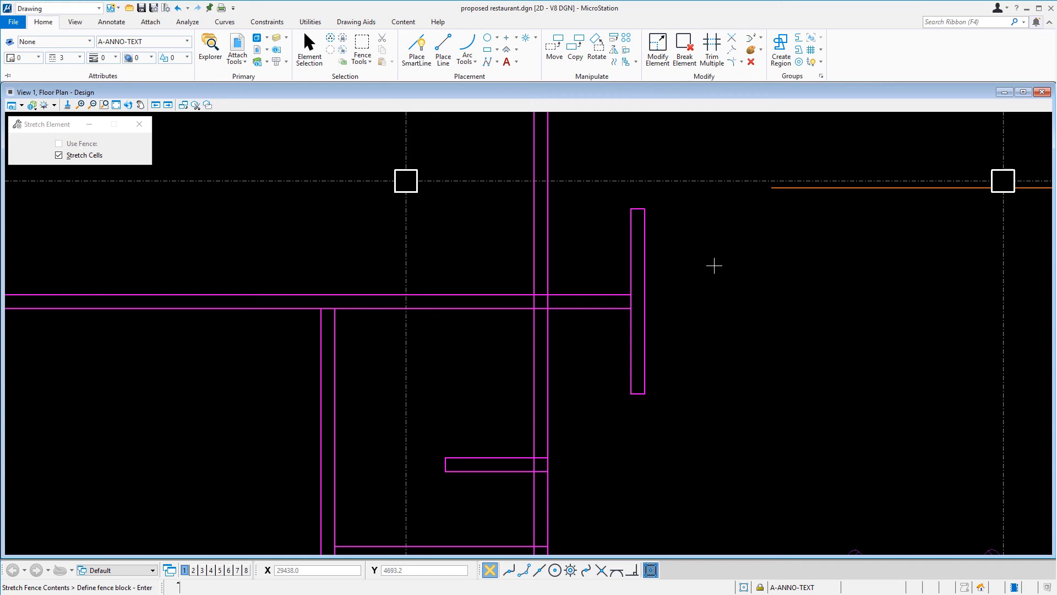
# - Re-measure the T-wall stub from the wall intersection, now reading 762.0mm
pyautogui.click(188, 23)
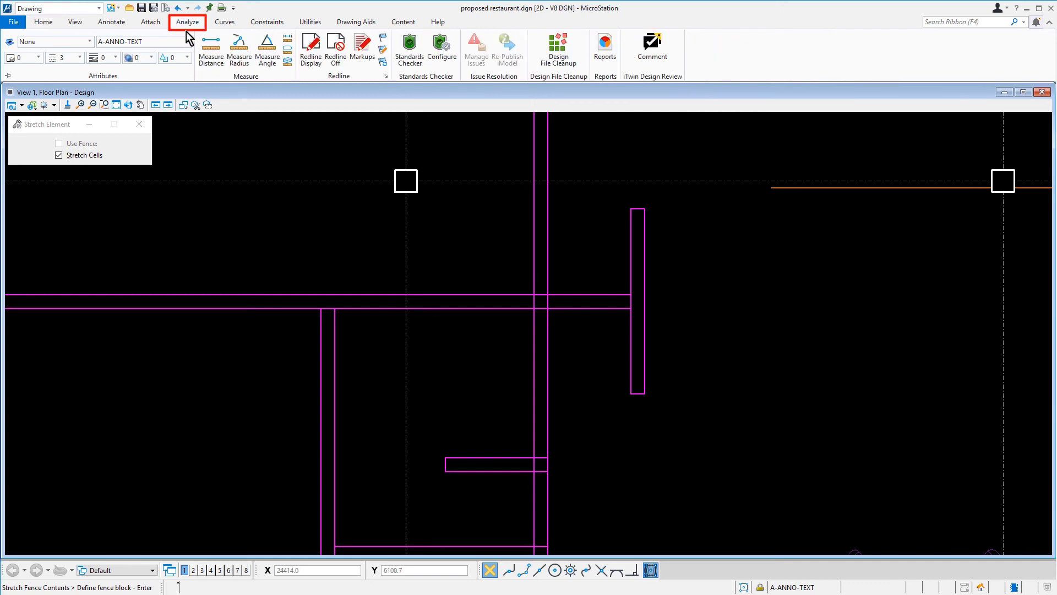
pyautogui.click(216, 53)
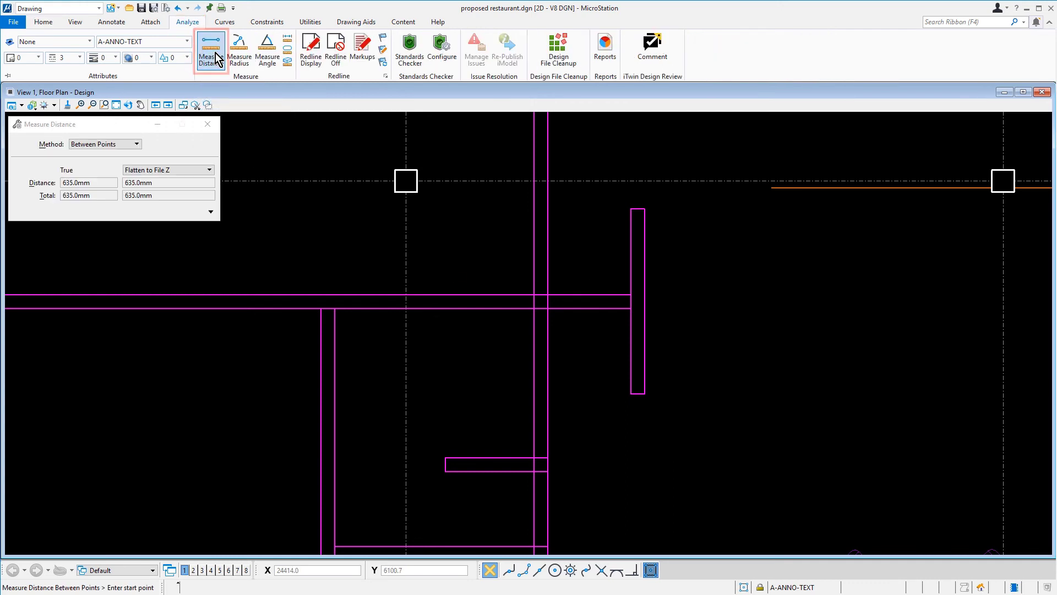
pyautogui.click(552, 294)
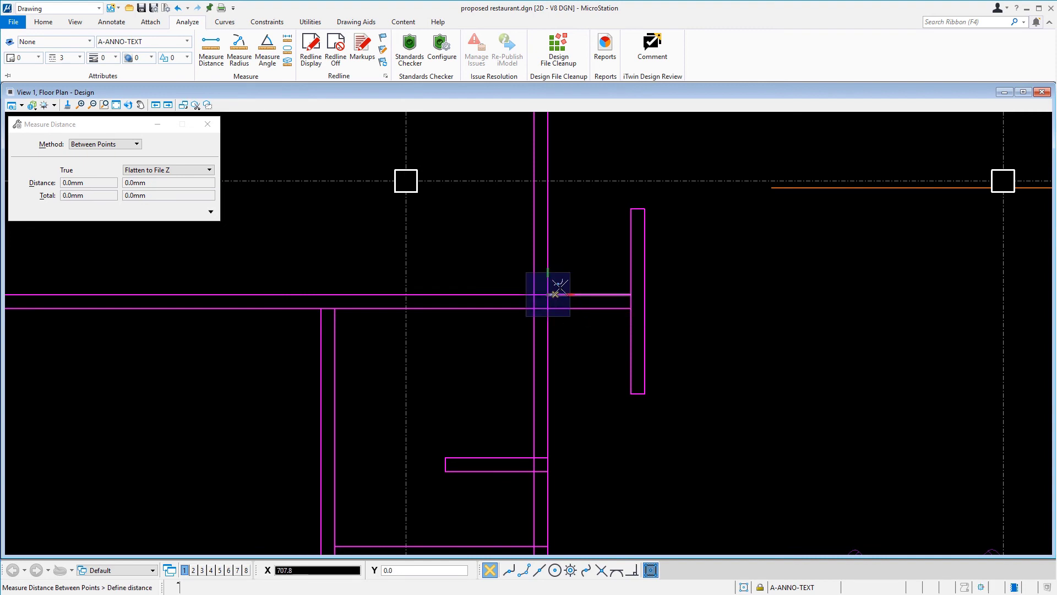
pyautogui.click(631, 294)
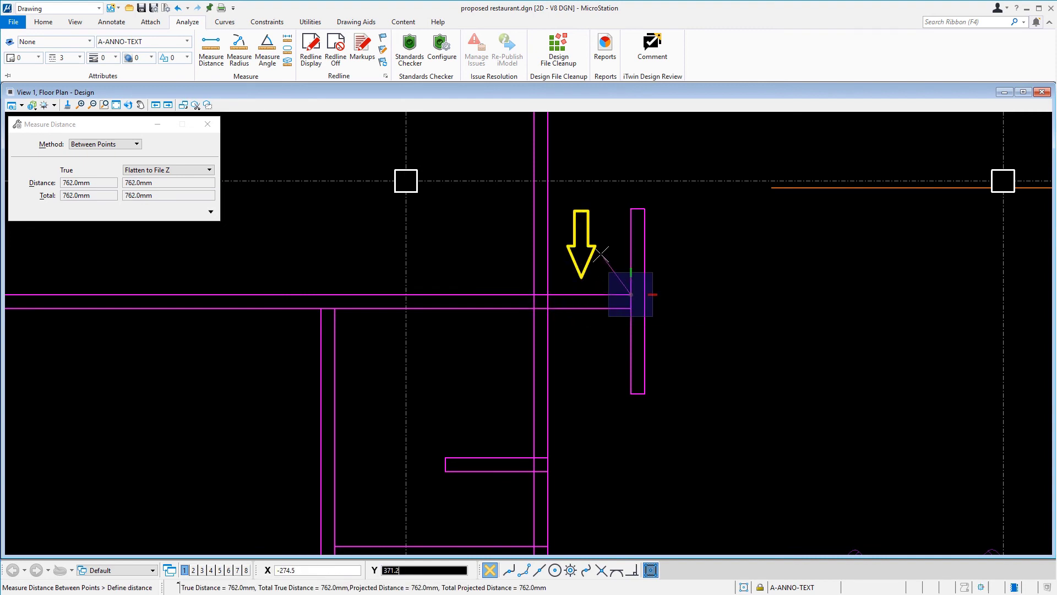
pyautogui.rightClick(601, 253)
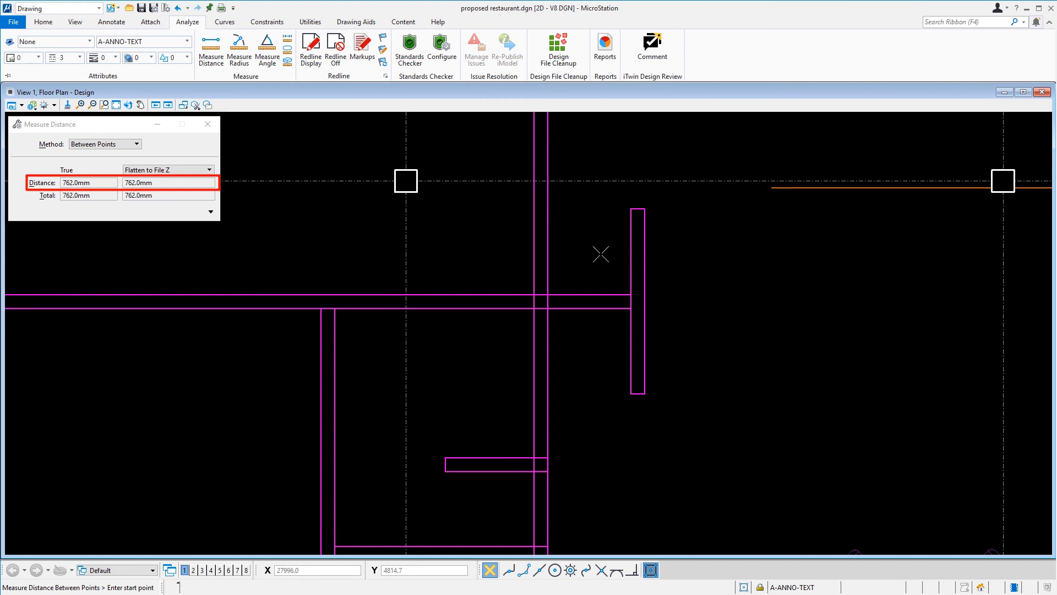
pyautogui.scroll(-2, 601, 254)
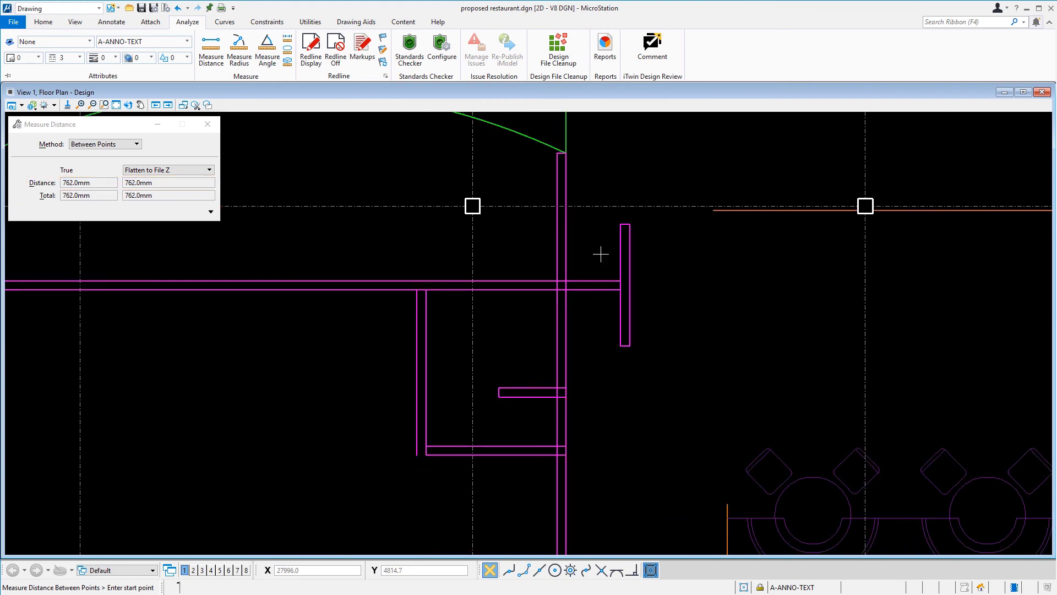